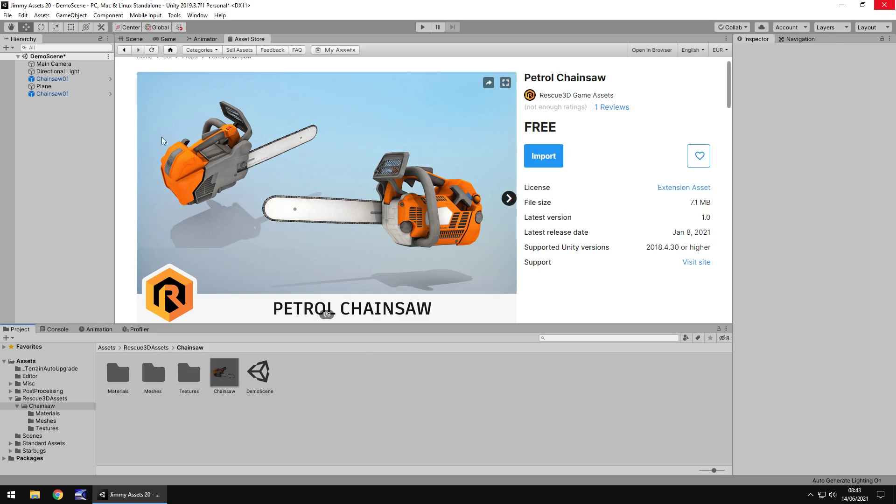
Switch from the Asset Store page to the Scene view showing both chainsaws in DemoScene.
click(131, 38)
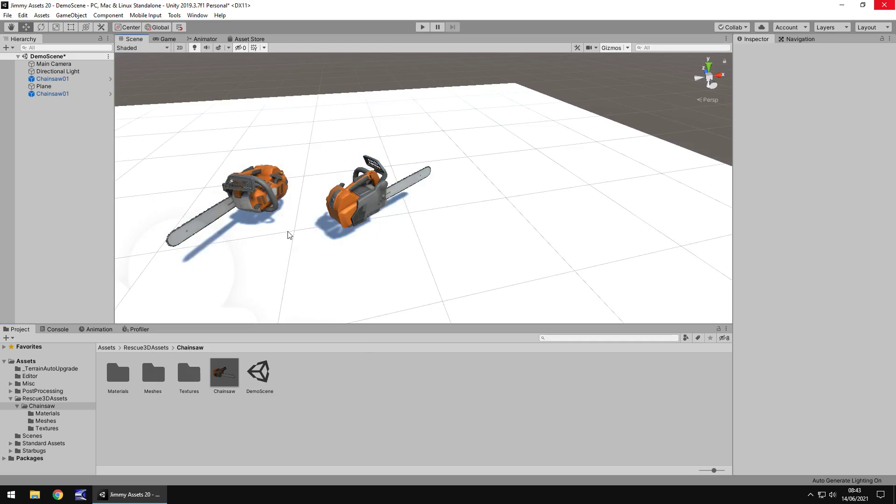
Orbit and zoom around the right chainsaw to examine its body up close.
scroll(380, 241, up, 5)
alt+drag(380, 243, 270, 226)
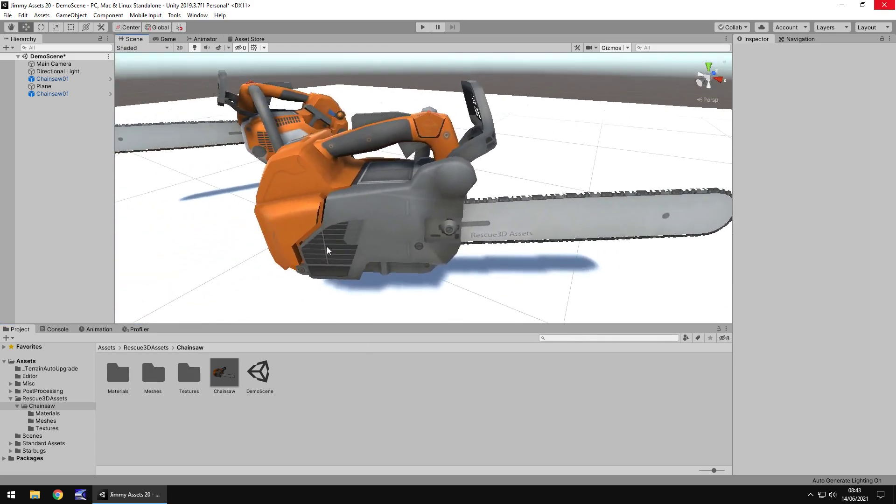
scroll(518, 256, up, 4)
alt+drag(522, 258, 408, 223)
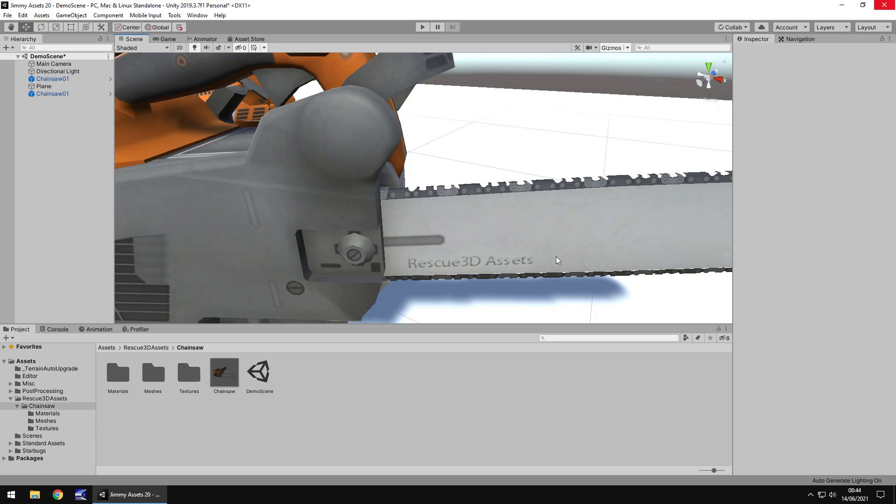
scroll(516, 255, down, 5)
scroll(493, 248, up, 5)
scroll(548, 245, down, 5)
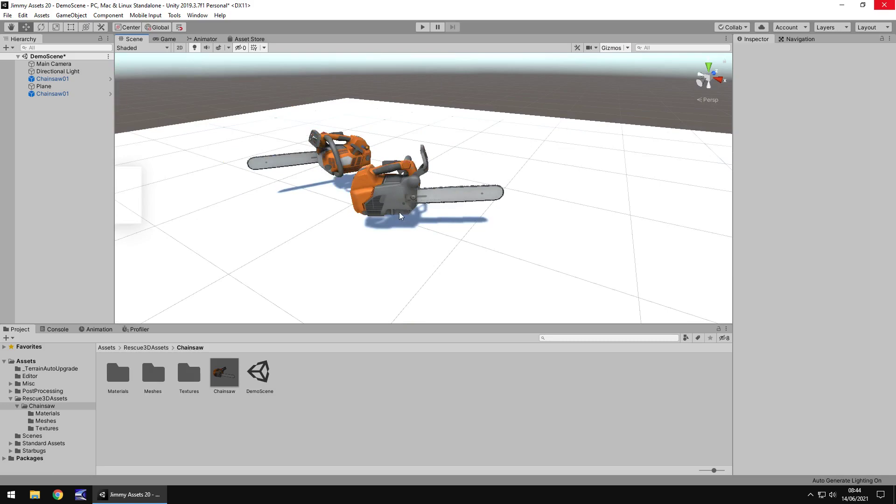
scroll(399, 212, up, 6)
scroll(376, 219, down, 3)
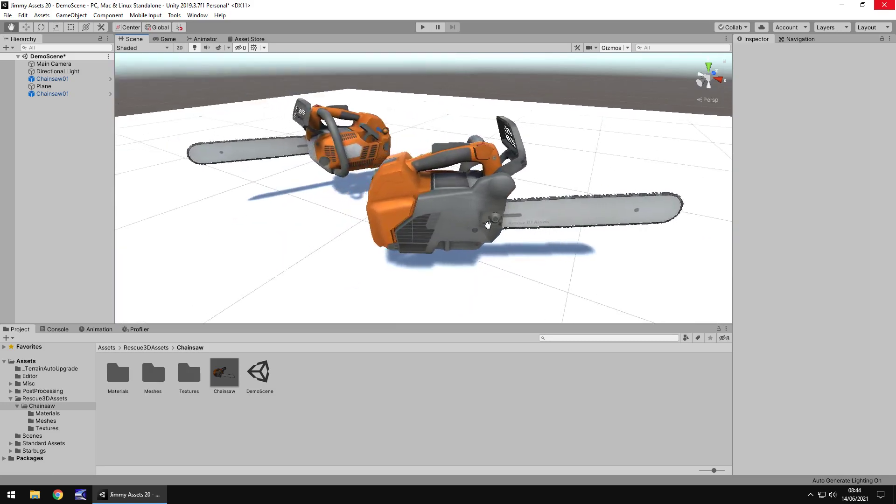
scroll(420, 213, up, 3)
scroll(494, 211, up, 3)
scroll(495, 211, up, 3)
Take a side close-up of the chainsaw, then return to the Petrol Chainsaw store page.
middle_drag(486, 212, 714, 264)
scroll(714, 263, down, 3)
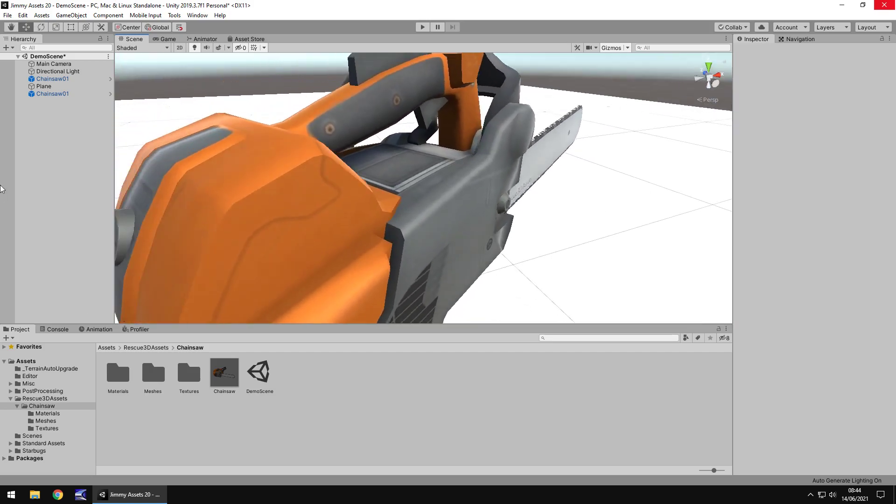
scroll(255, 228, down, 5)
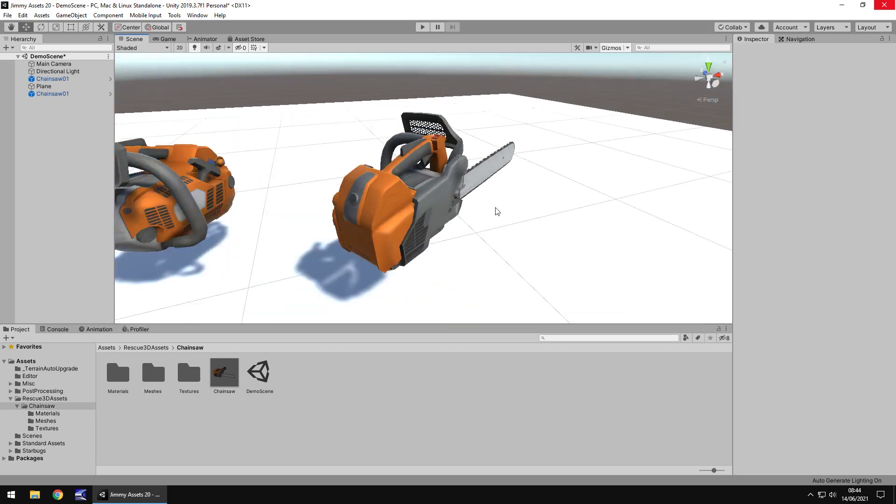
click(253, 39)
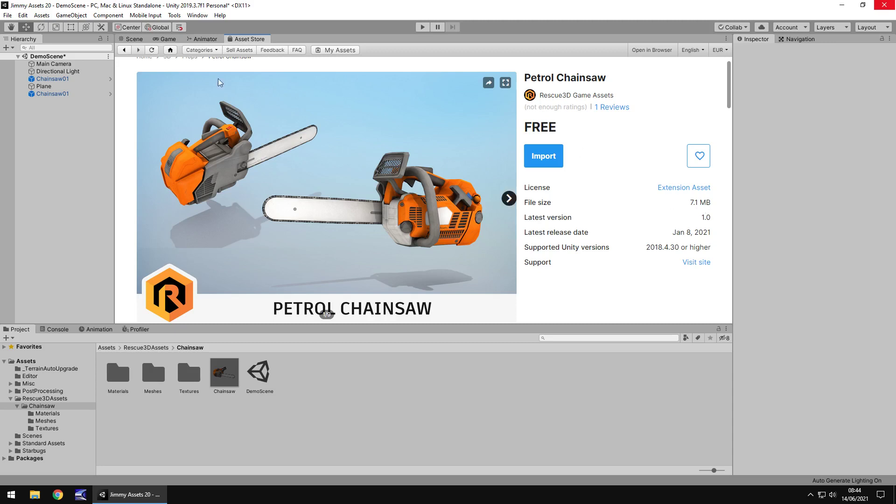
Return to the Scene view and orbit around both chainsaws.
click(134, 39)
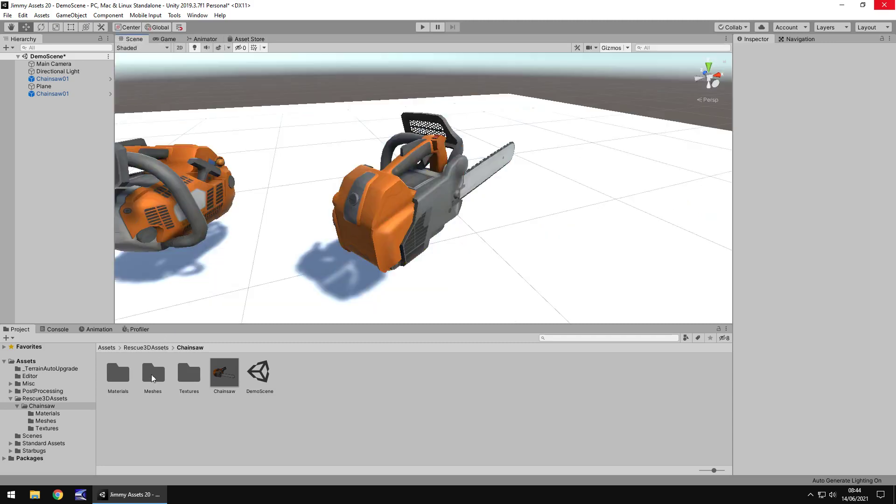
alt+drag(267, 220, 443, 245)
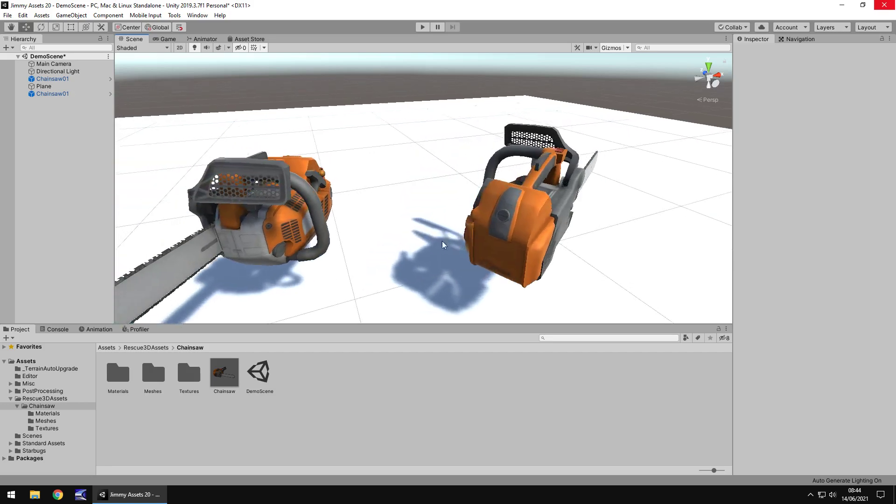
alt+drag(383, 234, 370, 200)
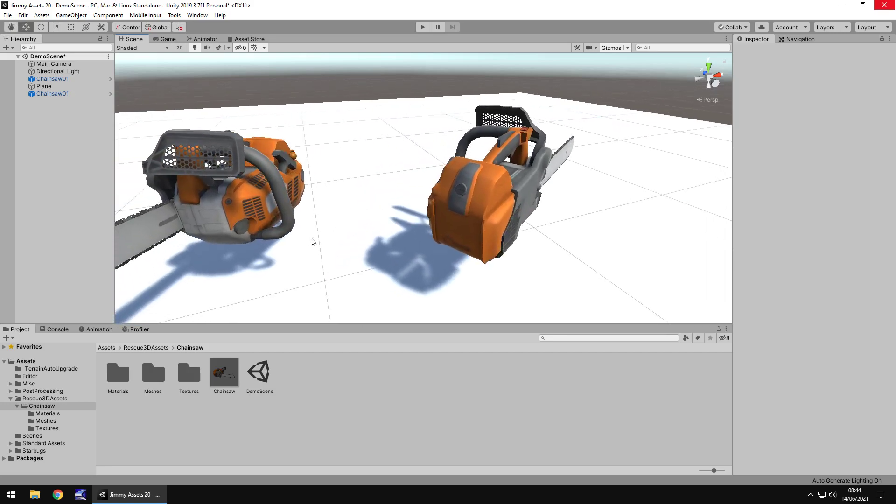
Browse the Materials, Meshes and Textures folders, then list the Chainsaw folder's contents.
click(43, 414)
click(46, 421)
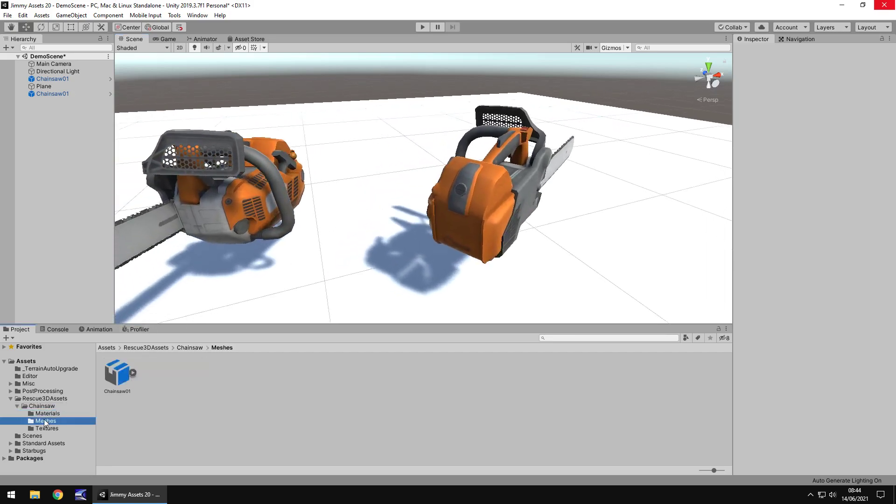
click(45, 429)
click(48, 414)
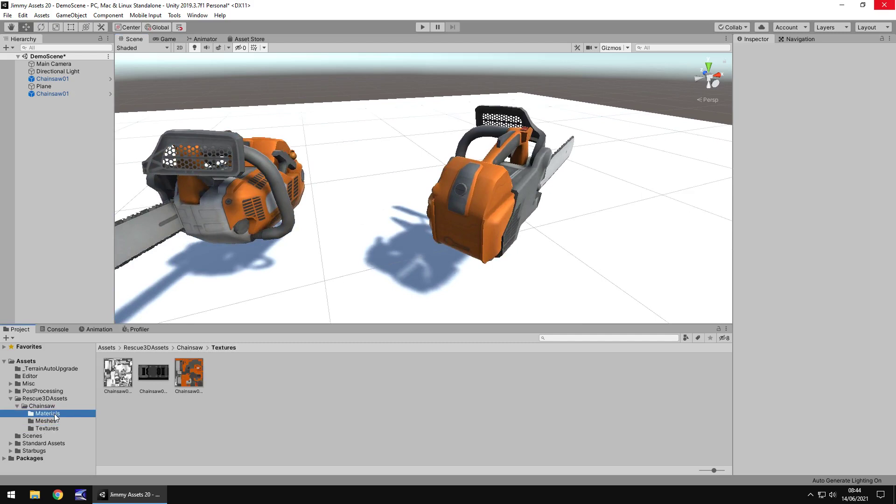
click(46, 407)
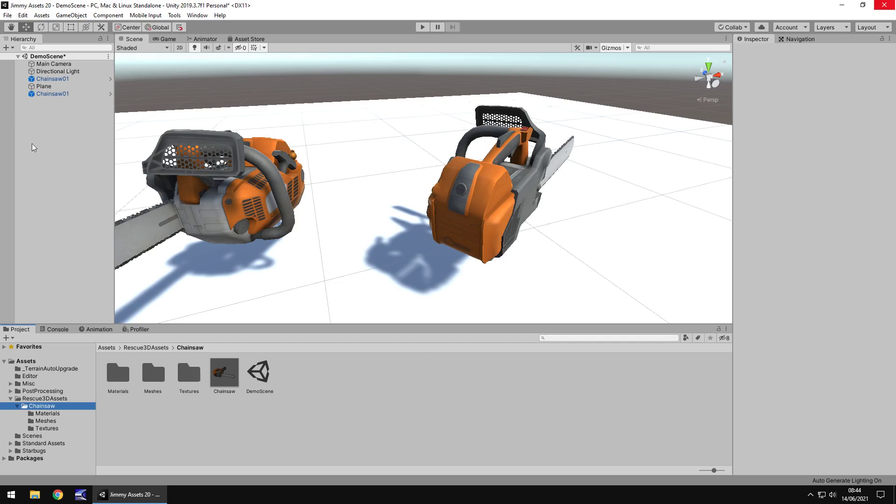
Select the first Chainsaw01, test the scene in play mode, then orbit closely around it.
click(67, 79)
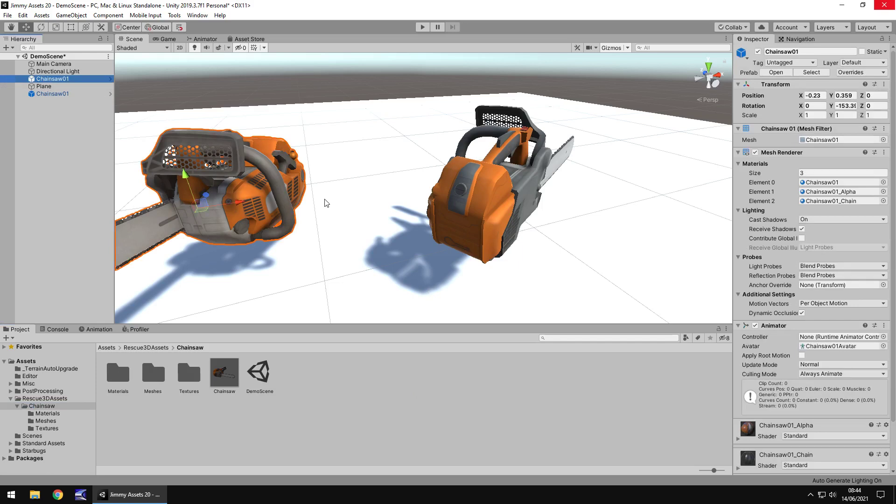
click(423, 27)
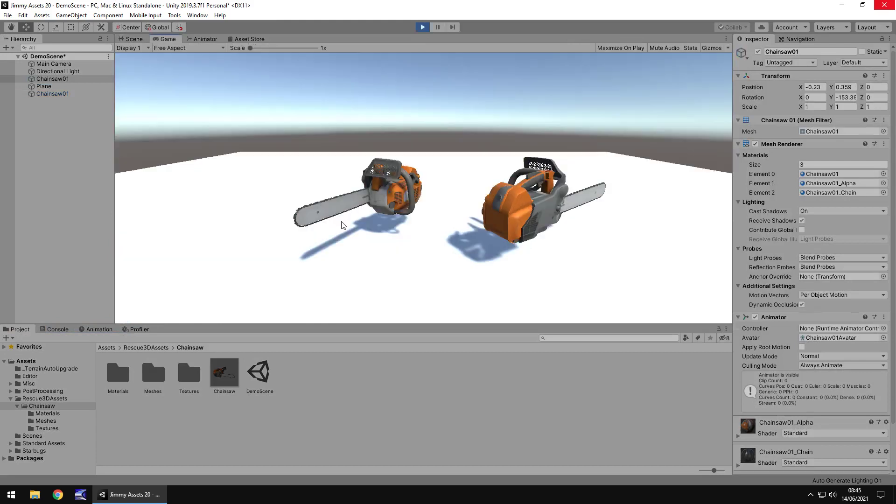
click(423, 27)
alt+drag(213, 223, 149, 274)
alt+drag(505, 217, 352, 203)
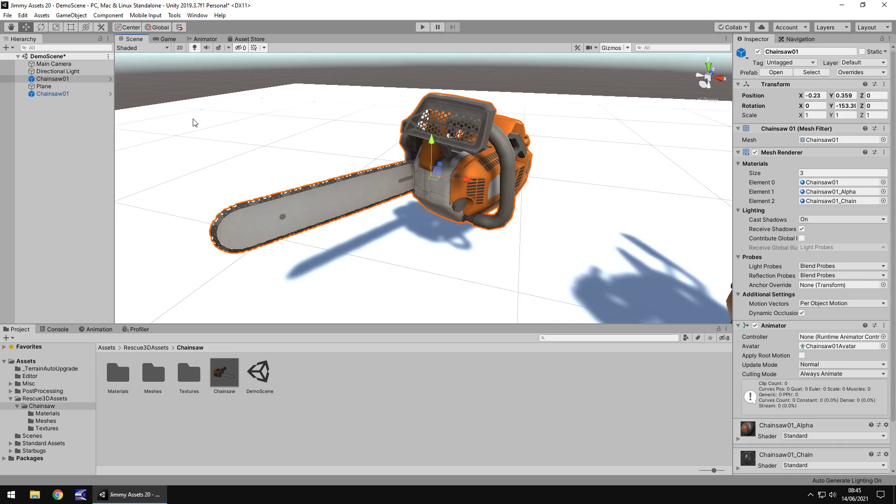
Enable Post-Processing Behaviour with the PP 3 profile on the Main Camera and view the result.
click(67, 65)
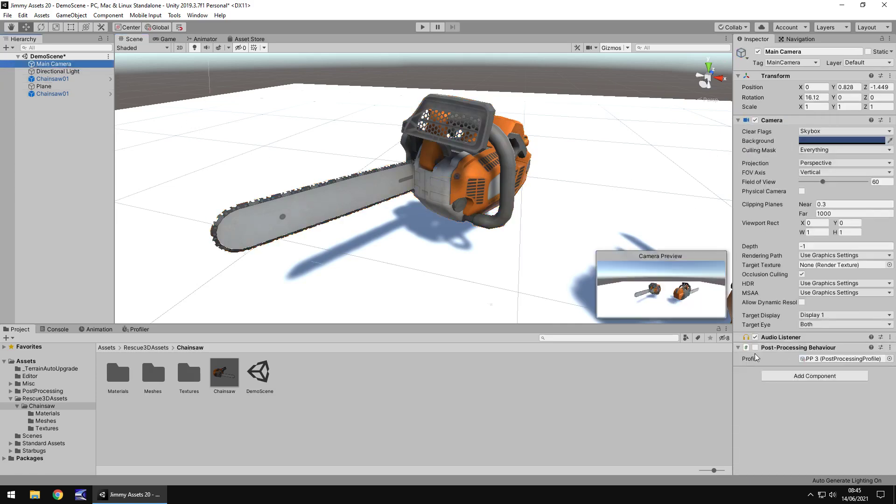
click(756, 348)
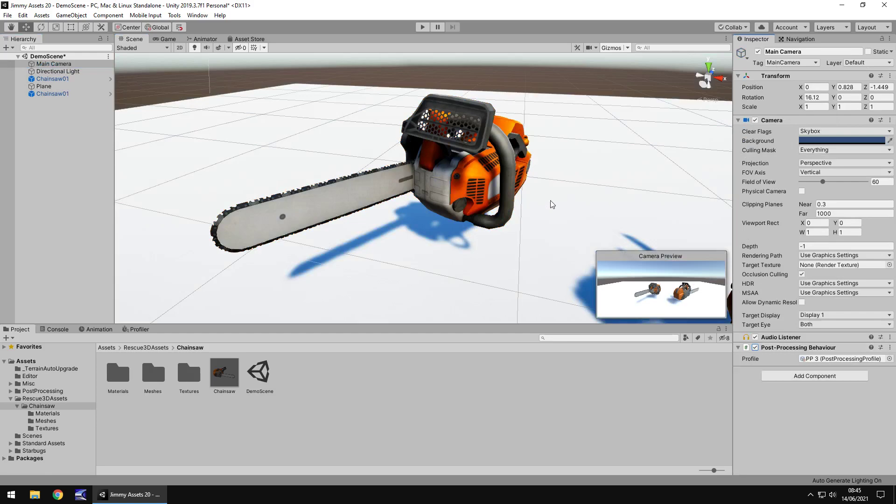
middle_drag(553, 206, 495, 191)
scroll(495, 191, up, 3)
scroll(417, 182, down, 6)
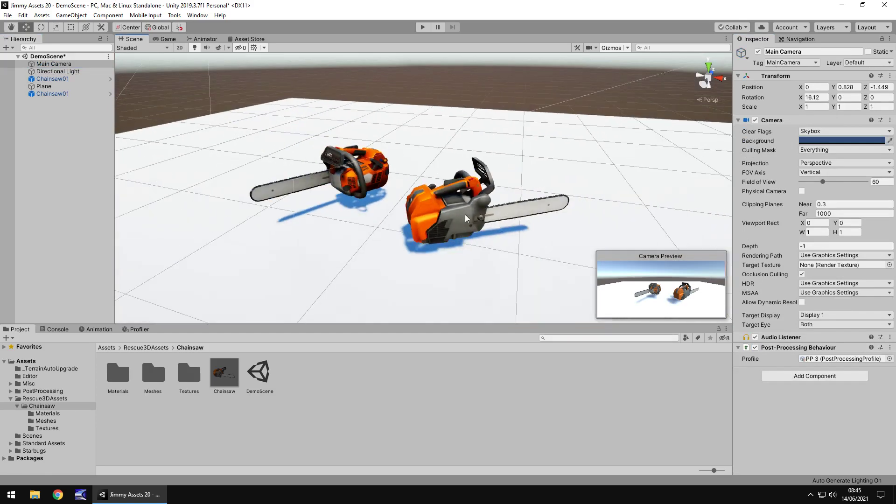
middle_drag(391, 202, 438, 238)
scroll(448, 231, up, 5)
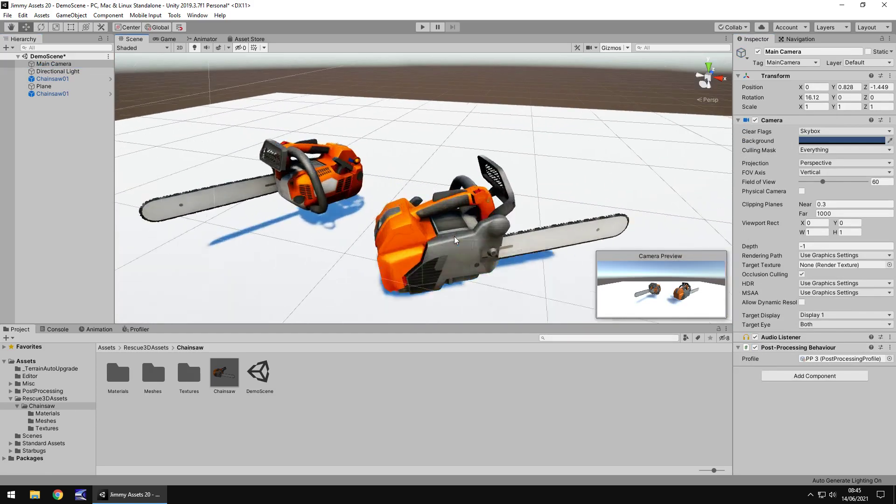
Inspect the Chainsaw01 material and select the Chainsaw01_DIFF diffuse texture.
click(118, 376)
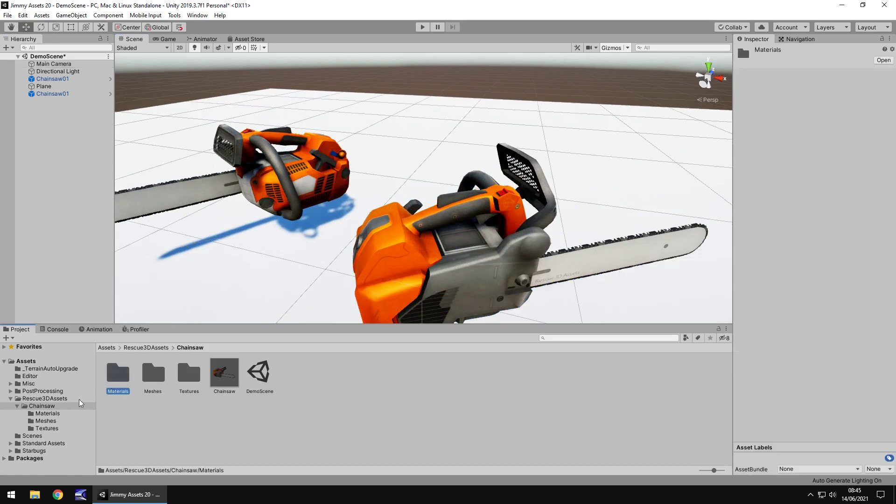
double_click(122, 373)
click(118, 374)
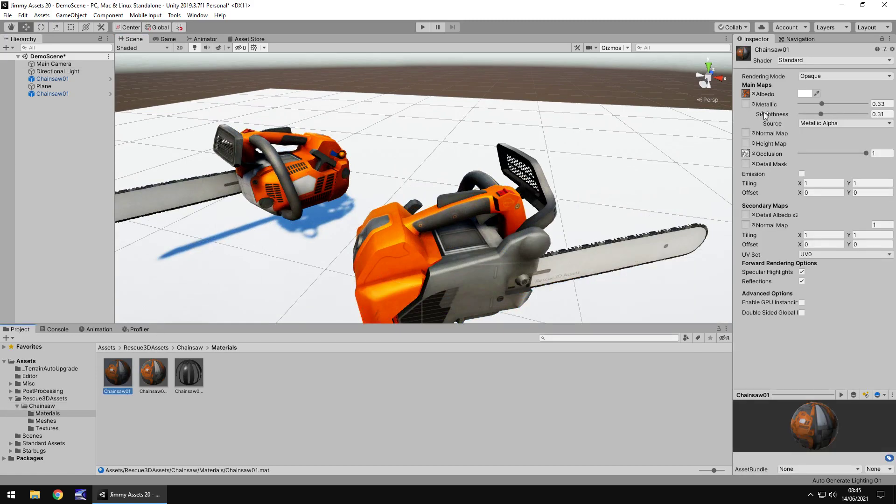
click(44, 427)
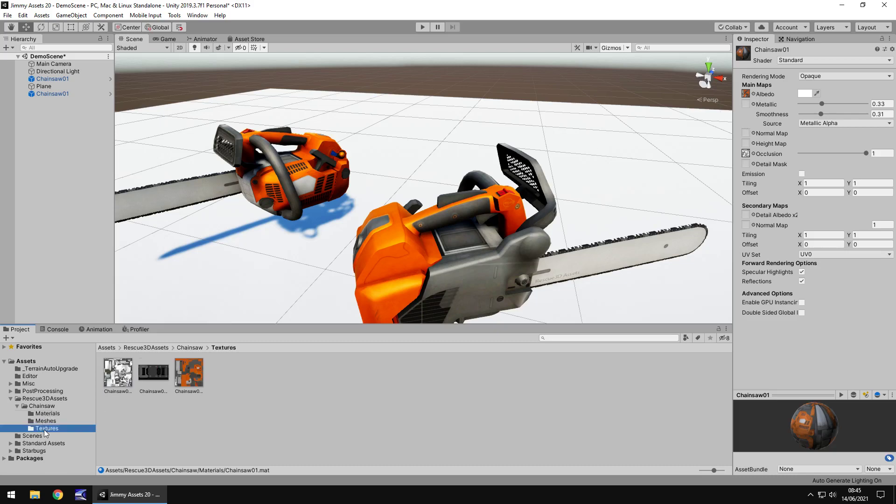
click(194, 377)
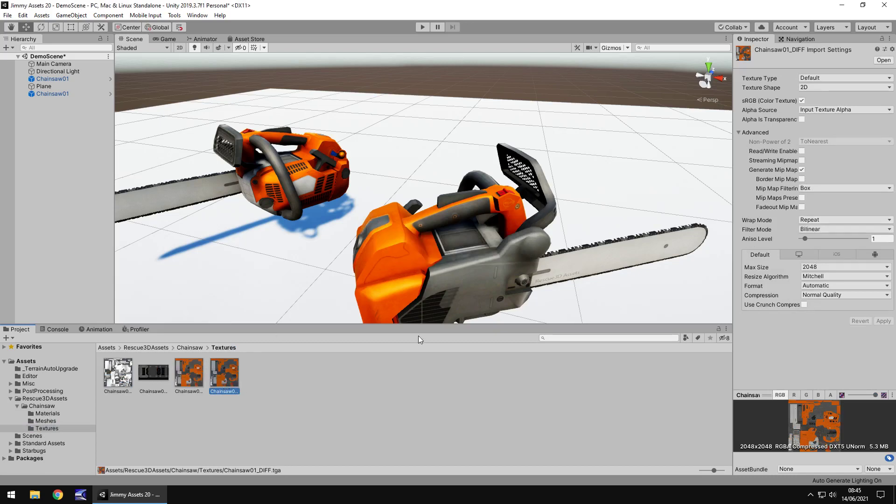
Make Chainsaw01_DIFF 1 a normal map created from greyscale at 0.25 bumpiness and apply it.
click(186, 376)
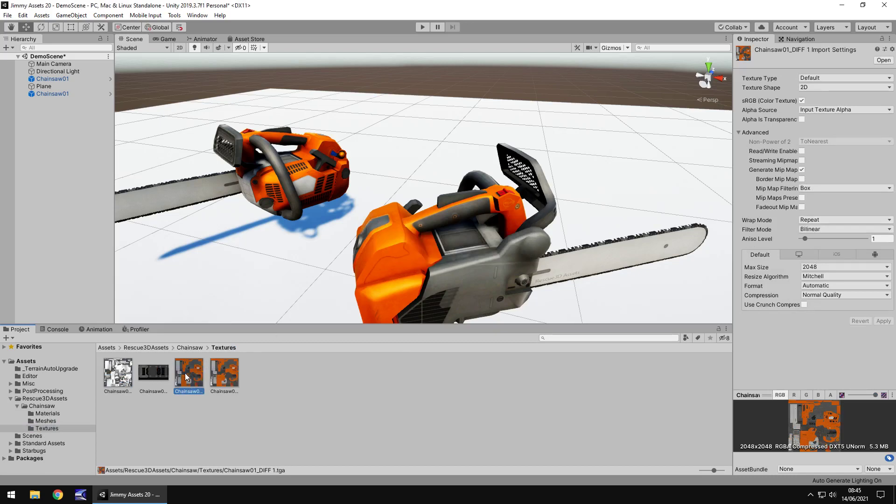
click(840, 78)
click(820, 99)
click(802, 100)
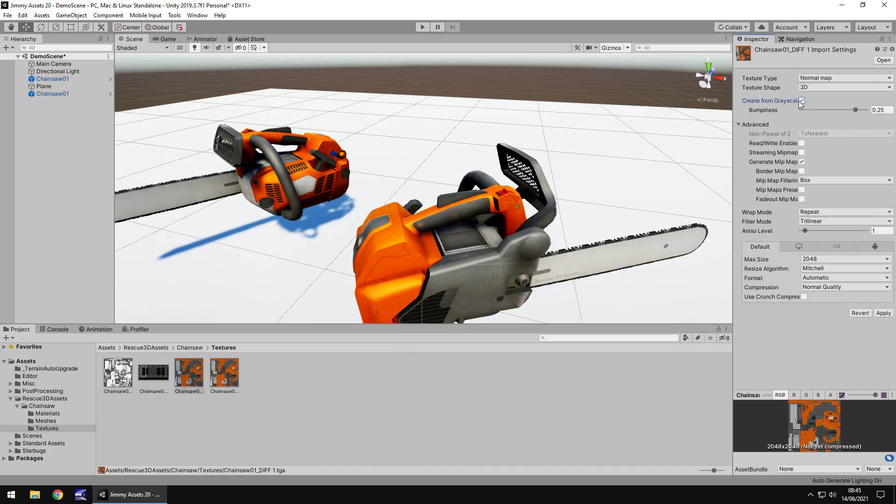
click(845, 229)
click(846, 237)
click(884, 321)
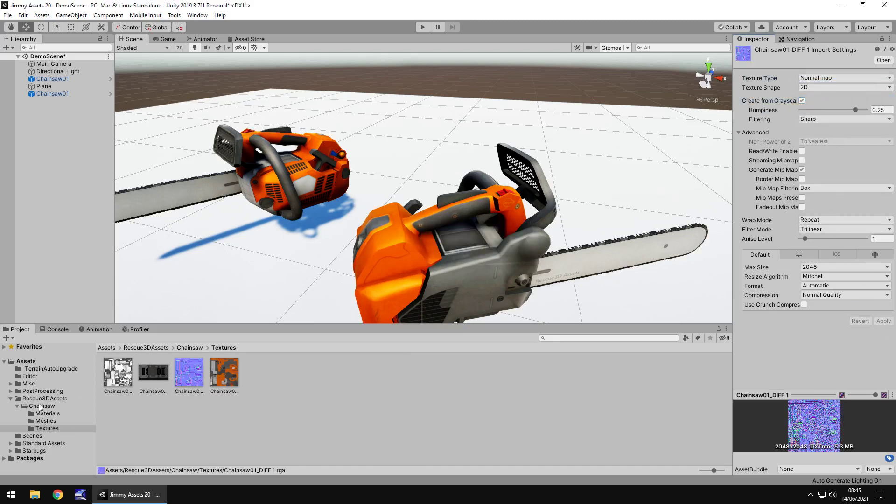
click(41, 407)
click(44, 413)
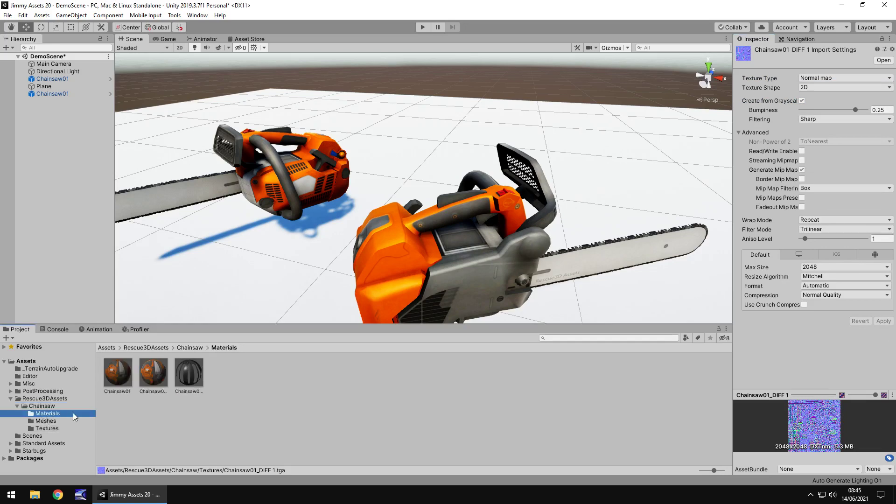
Select the front chainsaw and expand its Chainsaw01 material in the Inspector.
click(423, 257)
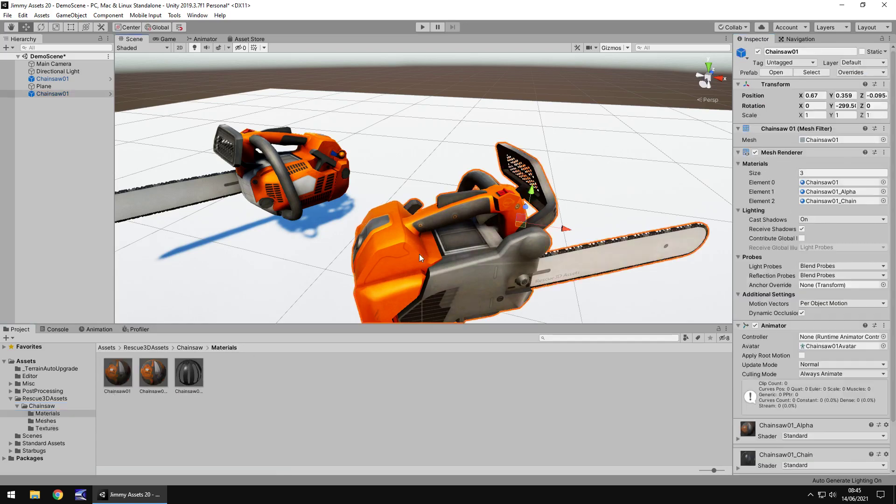
scroll(785, 355, down, 3)
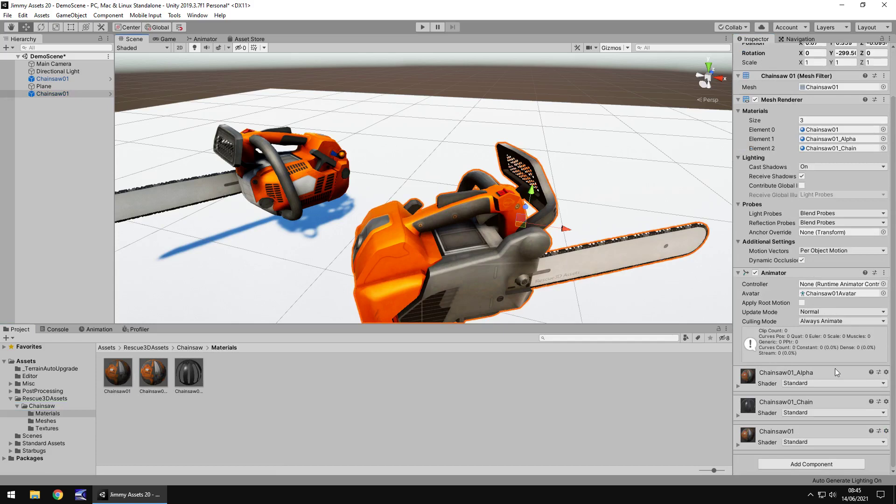
click(738, 444)
scroll(760, 432, down, 10)
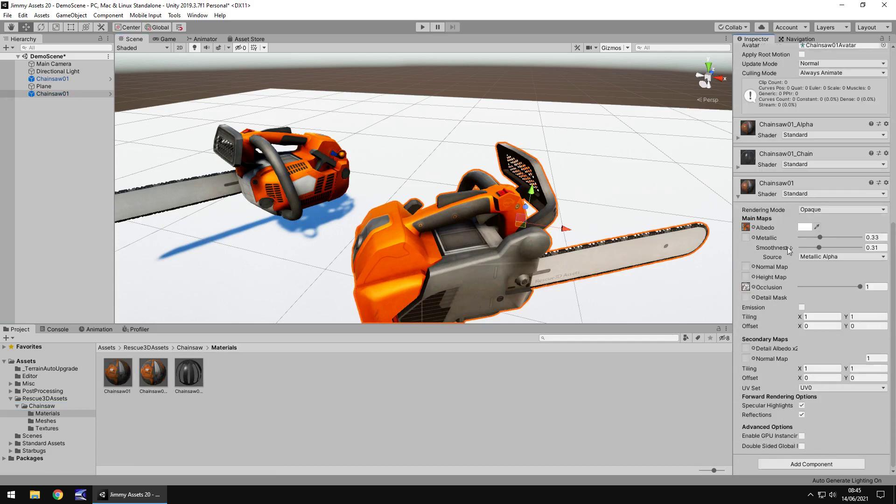
Assign Chainsaw01_DIFF 1 as the material's Normal Map with strength 0.3.
click(46, 428)
drag(189, 372, 746, 267)
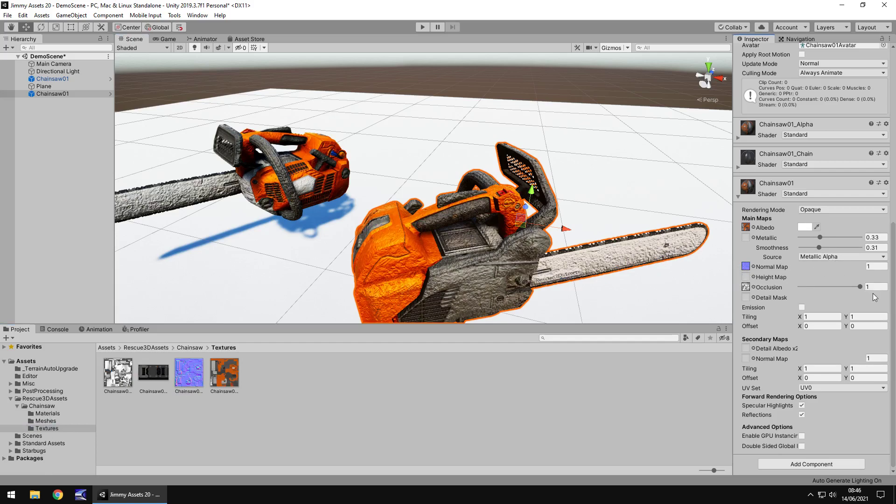
mouse_move(850, 264)
mouse_down()
mouse_move(815, 268)
mouse_move(825, 269)
mouse_up()
click(837, 265)
text(.3)
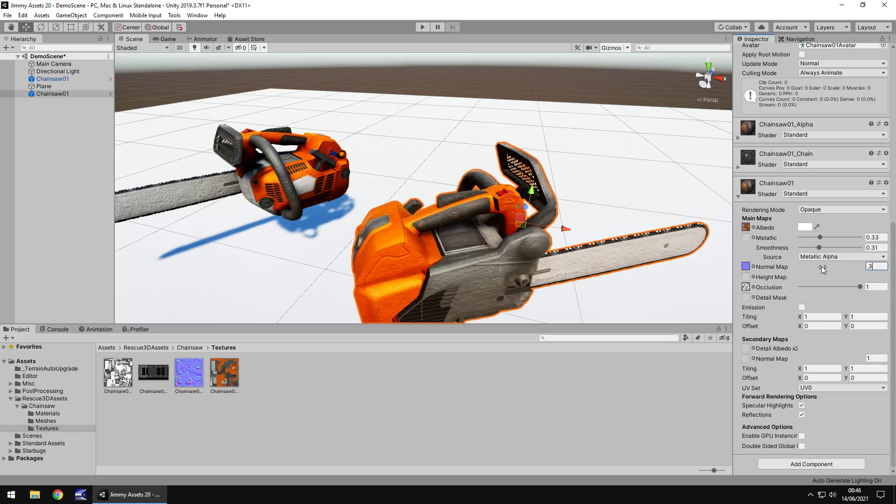
middle_drag(548, 230, 214, 193)
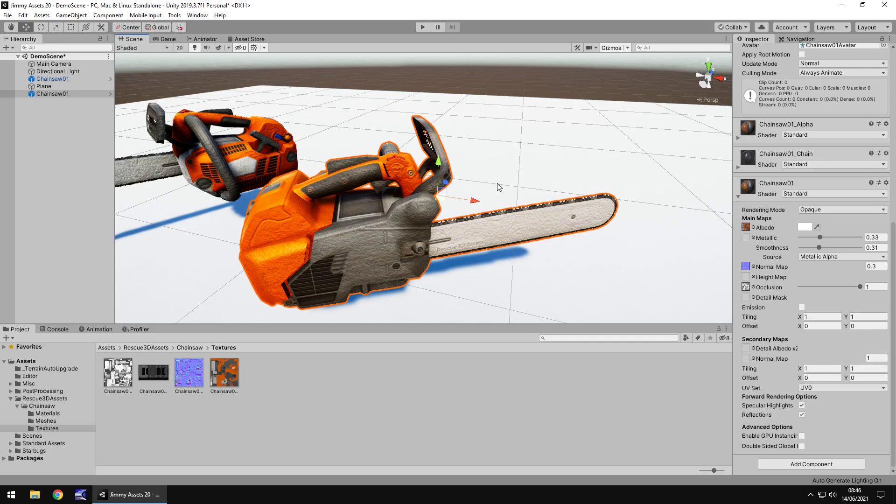
alt+drag(347, 150, 310, 205)
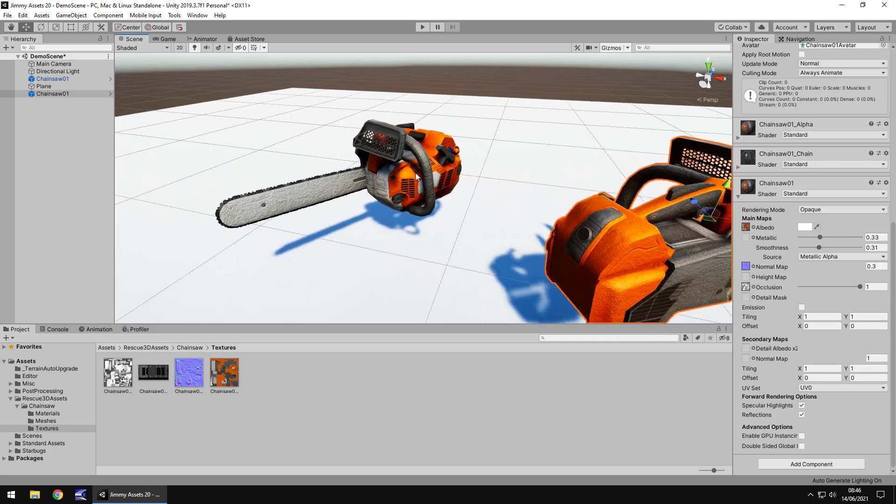
key(f)
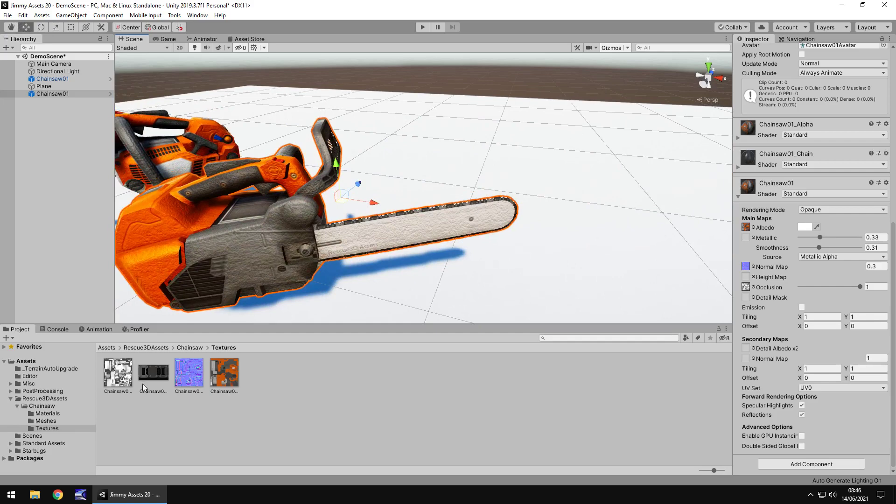
alt+drag(302, 252, 567, 221)
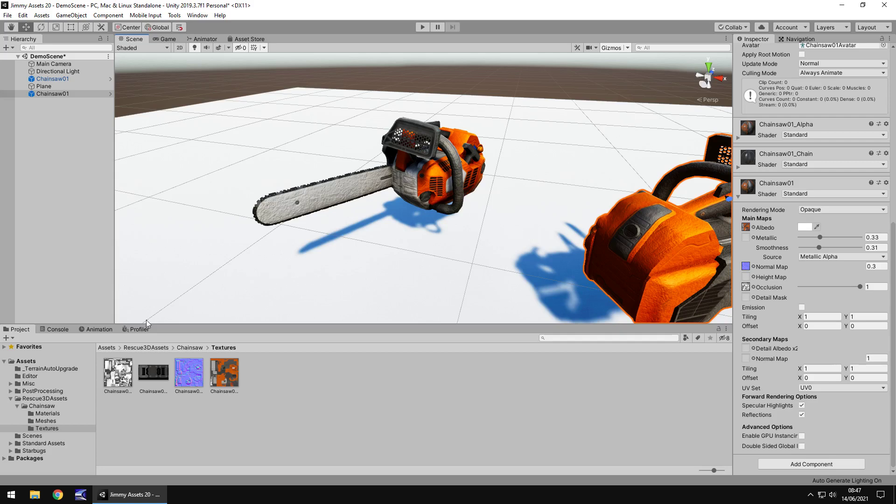
Show the Chainsaw folder, then frame and orbit the front chainsaw's bump-mapped body.
click(33, 407)
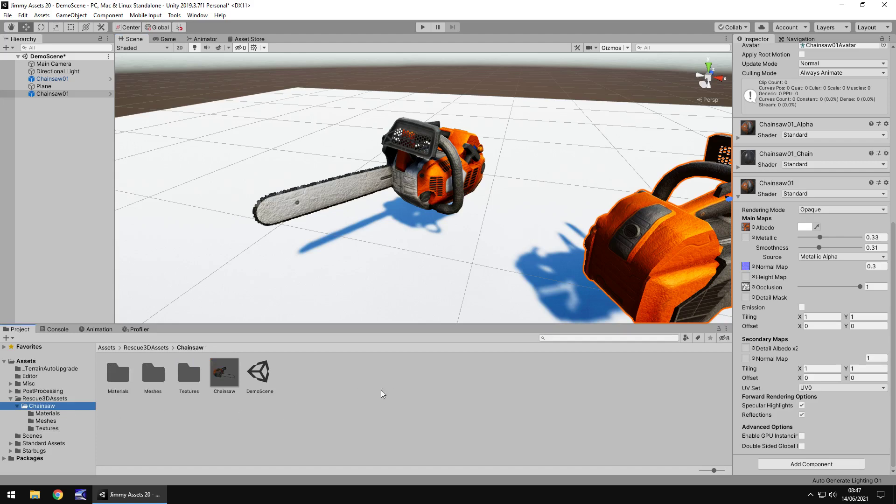
key(f)
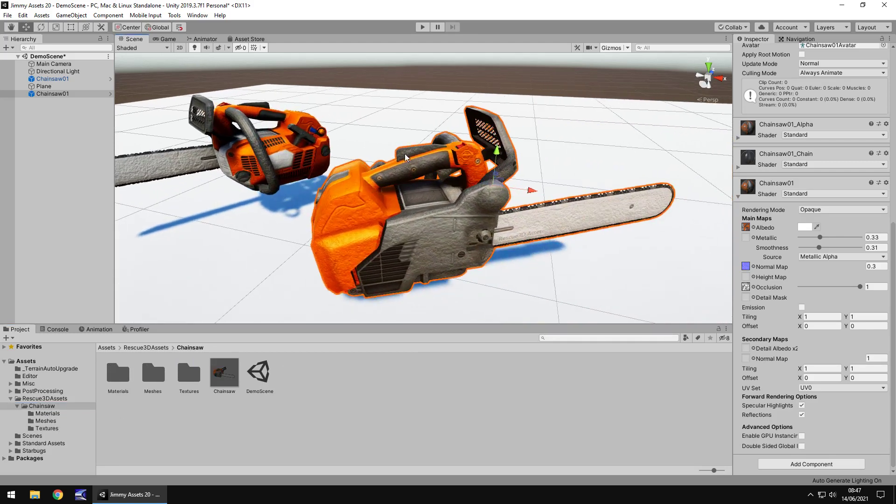
scroll(404, 157, down, 5)
scroll(408, 240, down, 2)
alt+drag(409, 241, 384, 191)
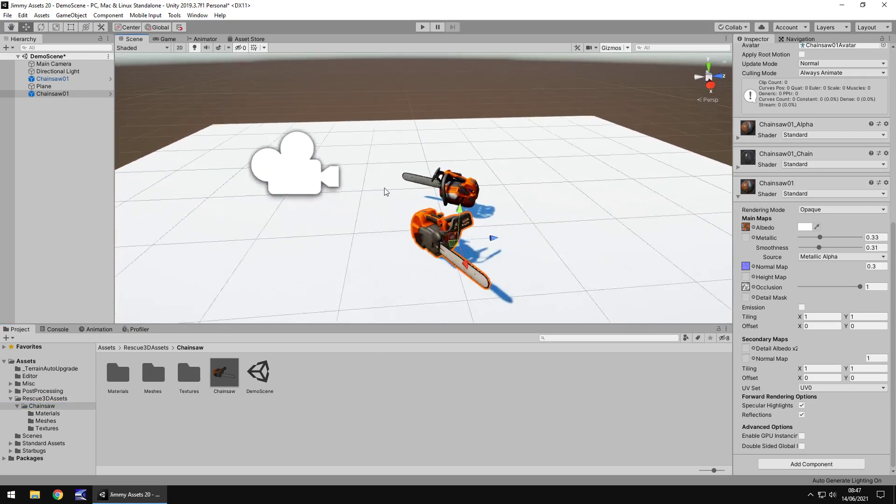
key(f)
alt+drag(520, 206, 475, 213)
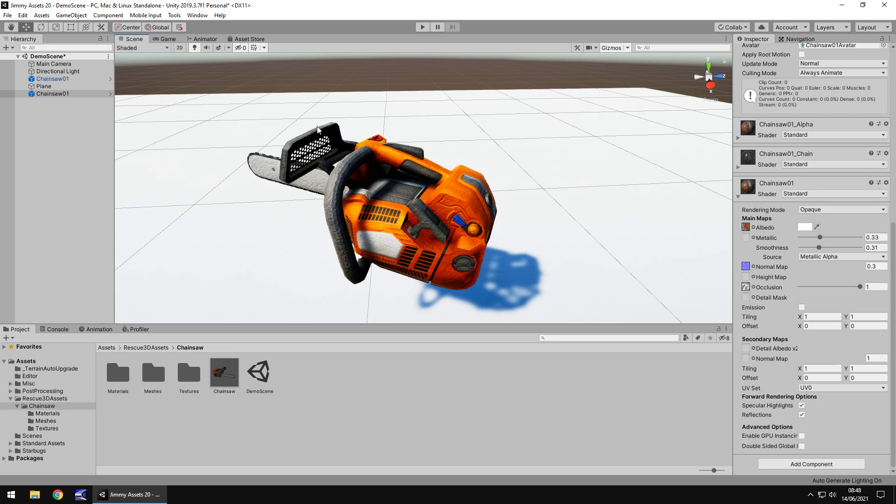
key(f)
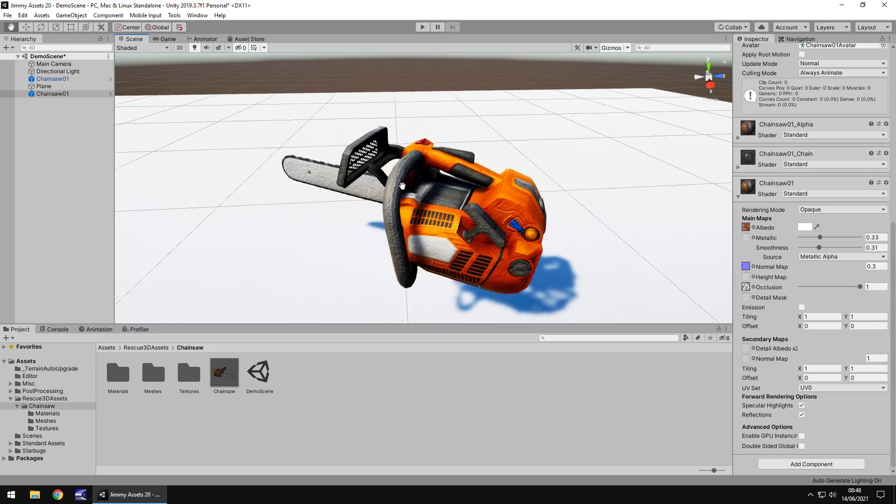
alt+drag(441, 245, 397, 187)
scroll(397, 186, down, 3)
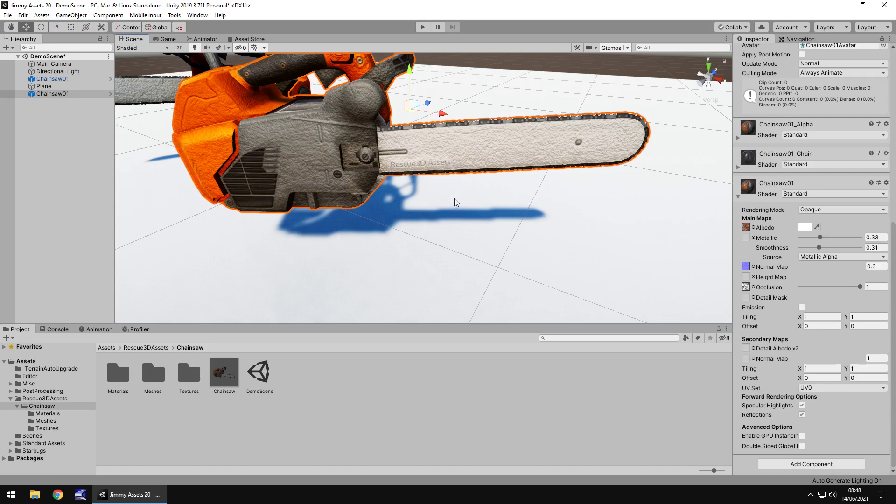
scroll(456, 202, down, 5)
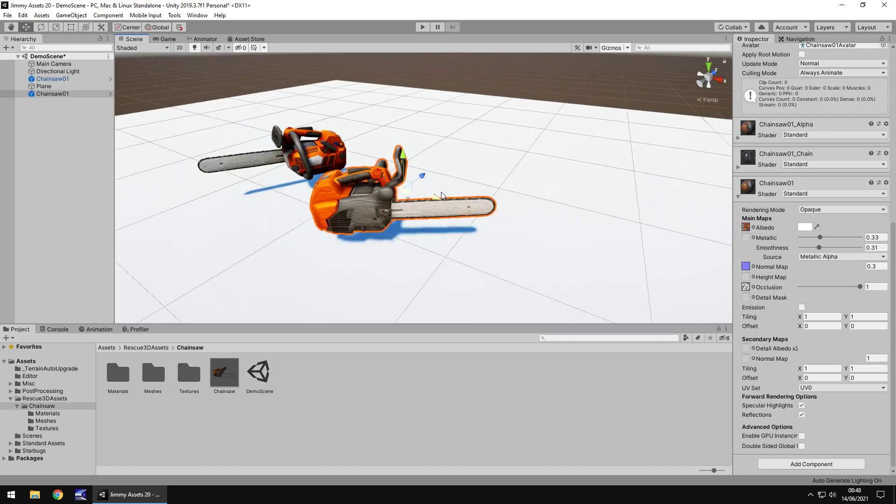